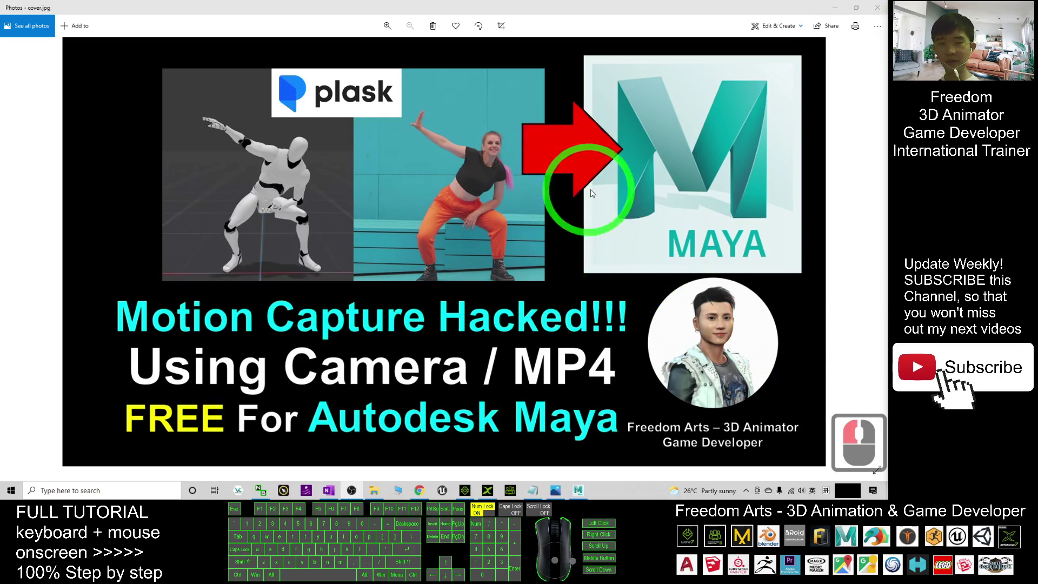
# Minimize the Photos window showing cover.jpg to reveal the desktop.
pyautogui.click(844, 7)
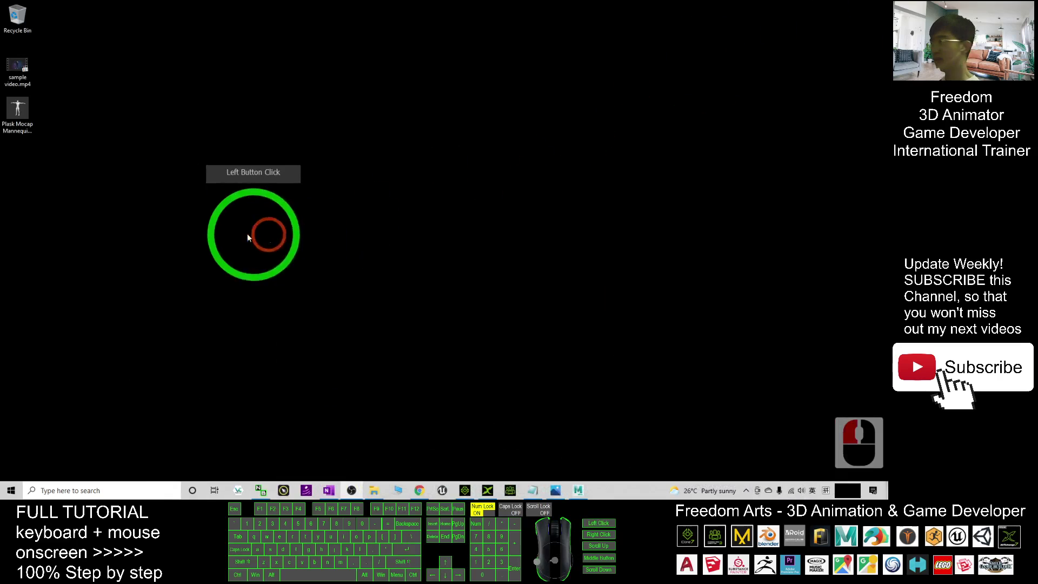
pyautogui.click(26, 59)
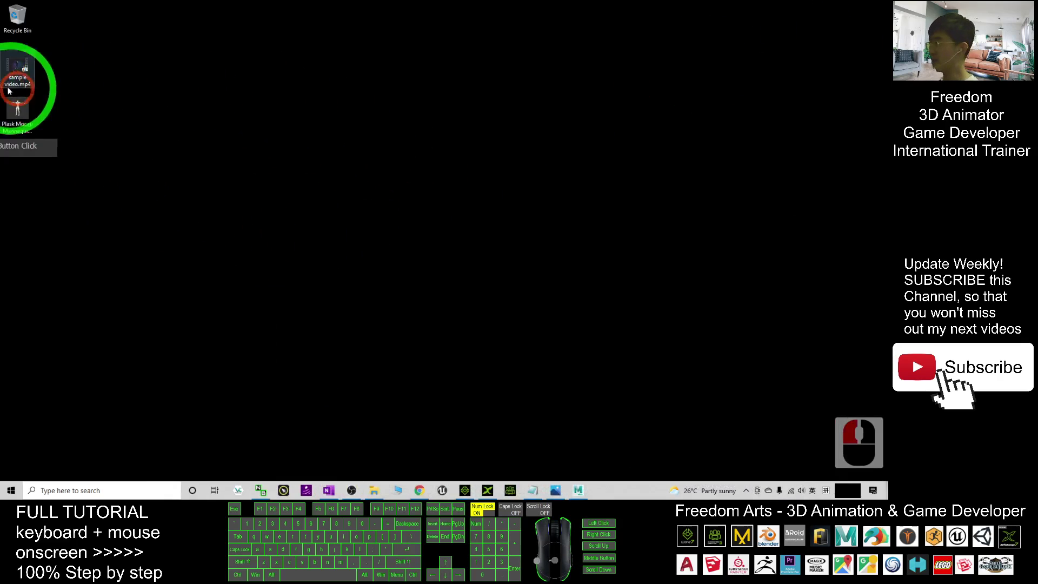
pyautogui.doubleClick(20, 63)
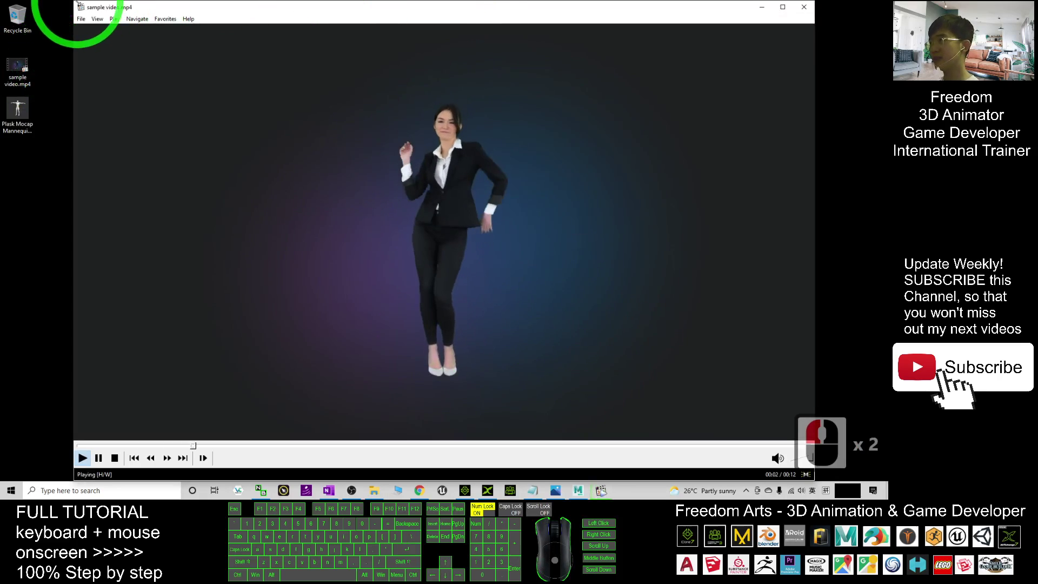
pyautogui.moveTo(74, 1); pyautogui.dragTo(186, 113)
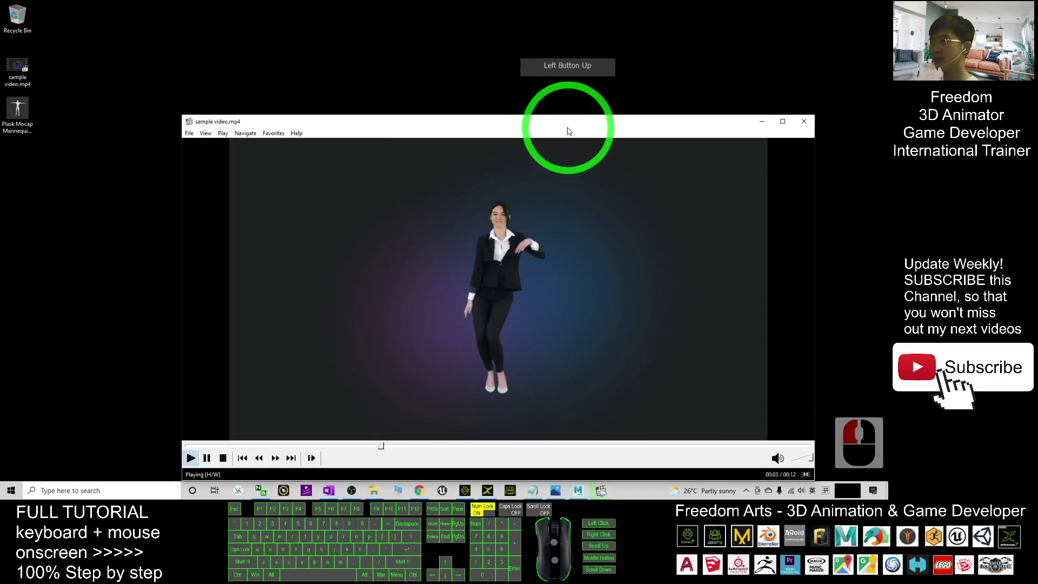
pyautogui.moveTo(568, 121); pyautogui.dragTo(547, 94)
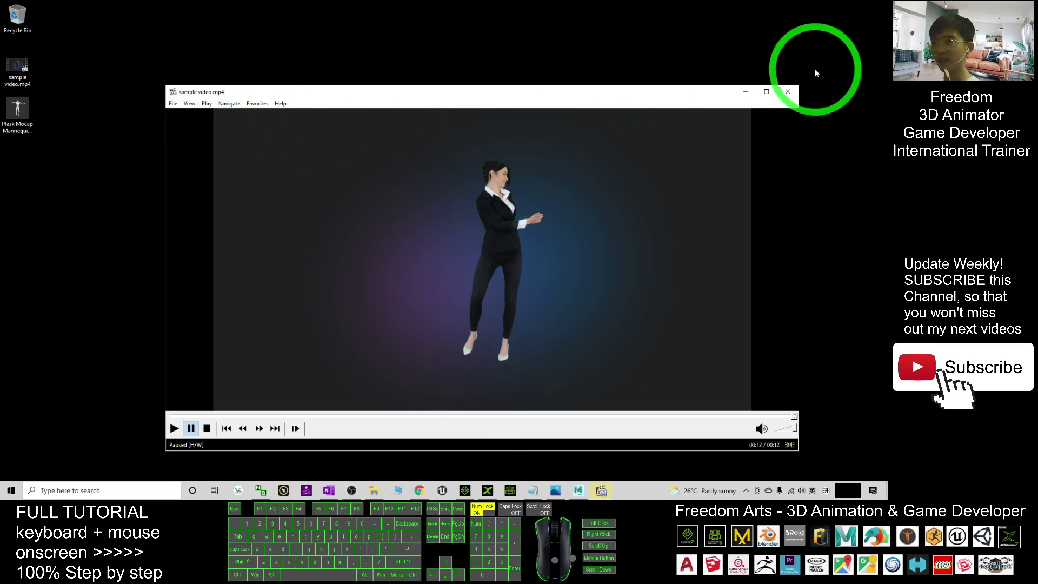
pyautogui.click(788, 94)
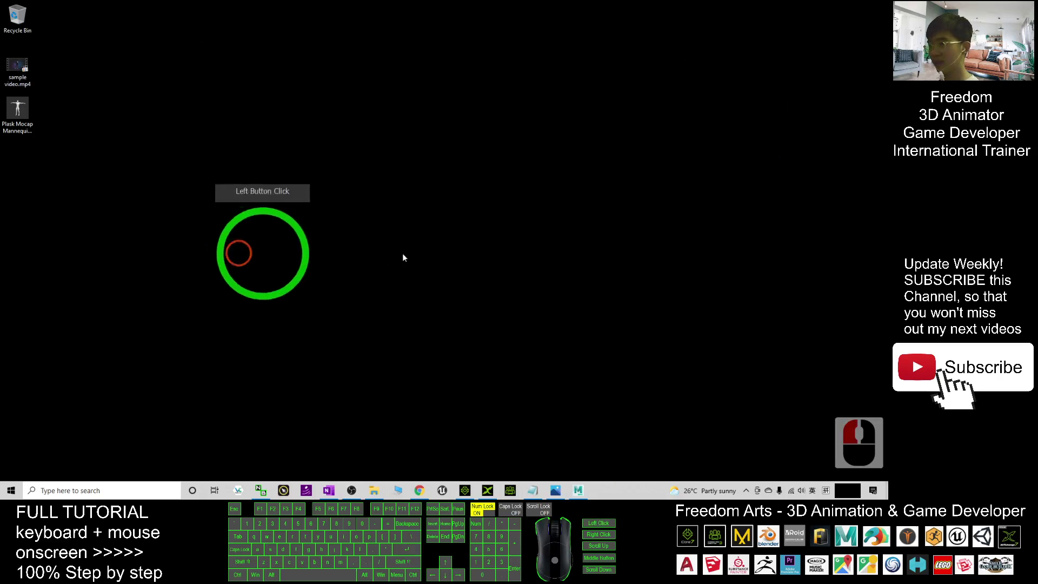
pyautogui.click(531, 498)
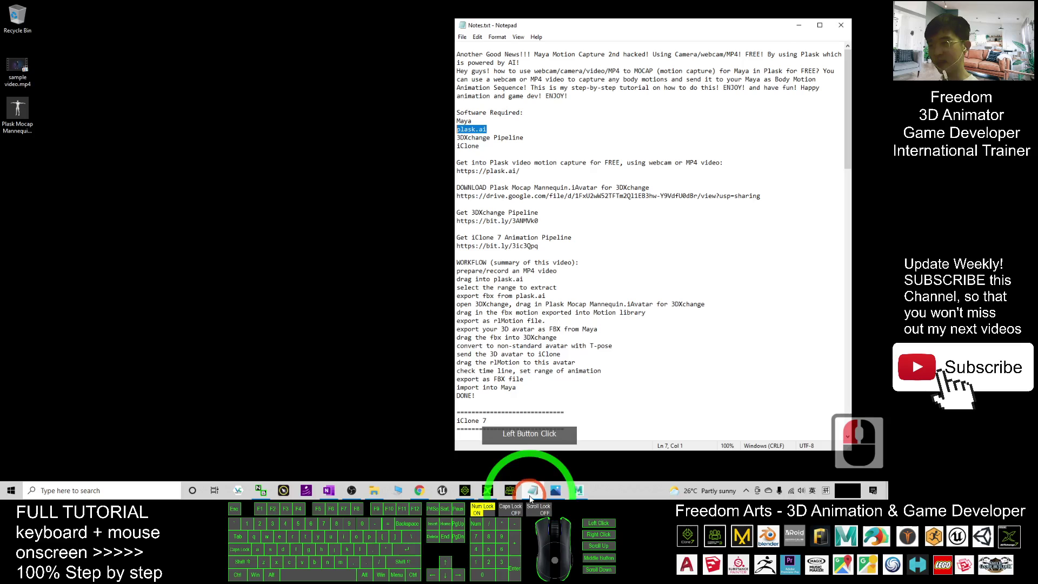
pyautogui.scroll(7, 500, 180)
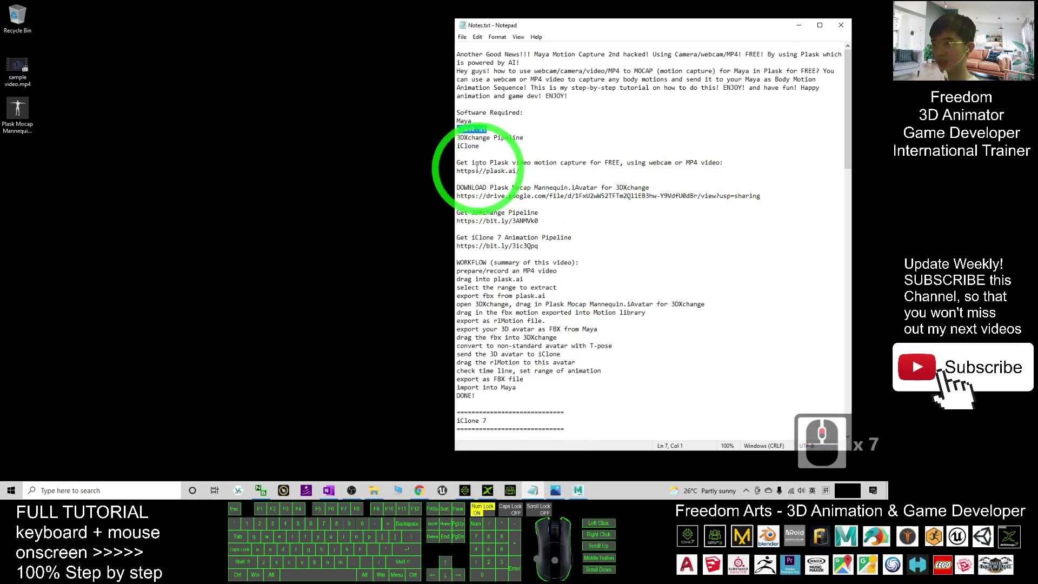
pyautogui.moveTo(488, 163); pyautogui.dragTo(605, 162)
pyautogui.click(456, 172)
pyautogui.moveTo(455, 171); pyautogui.dragTo(502, 171)
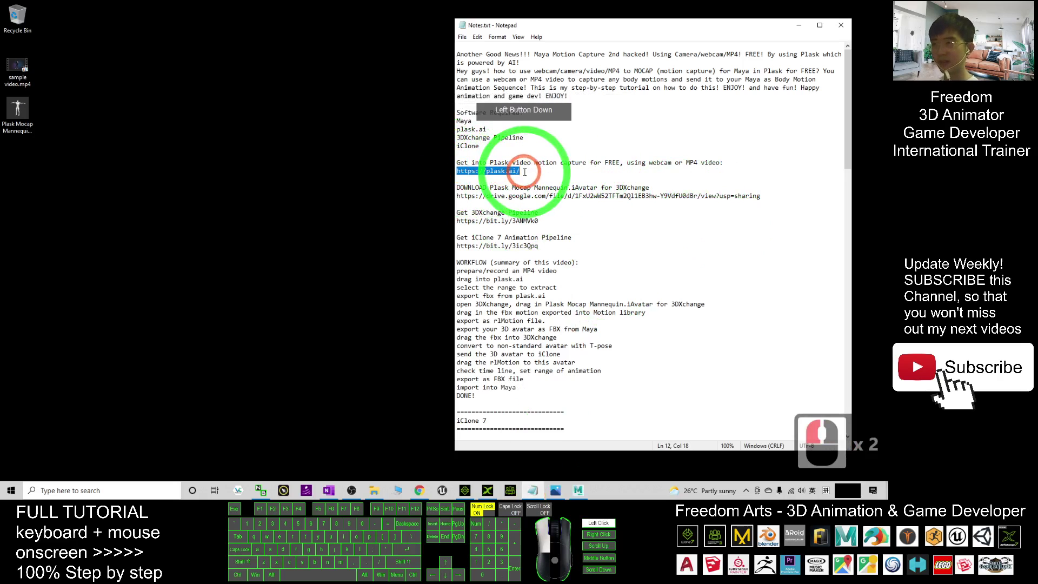
pyautogui.hotkey('ctrl', 'c')
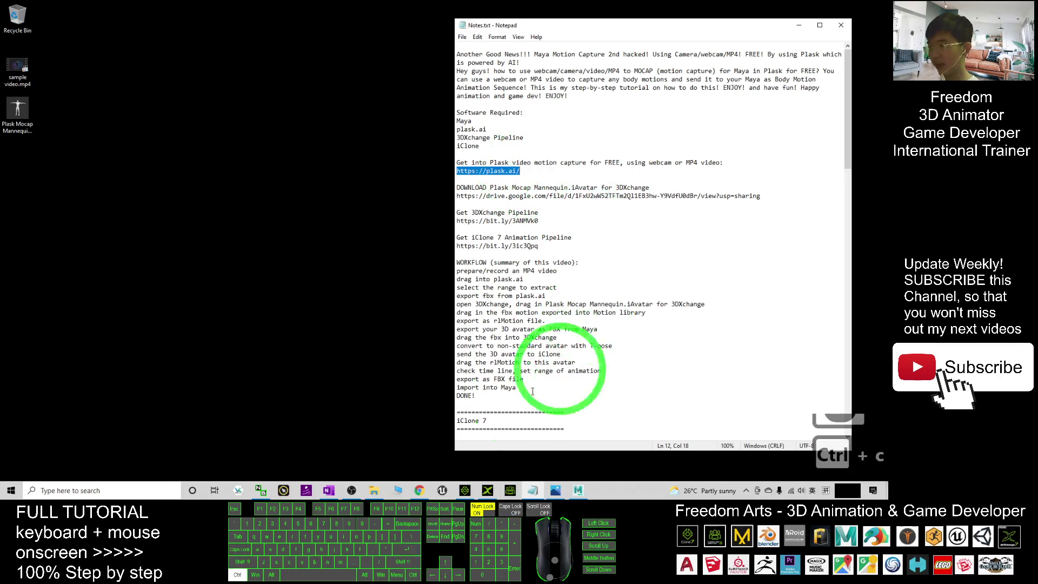
pyautogui.click(420, 491)
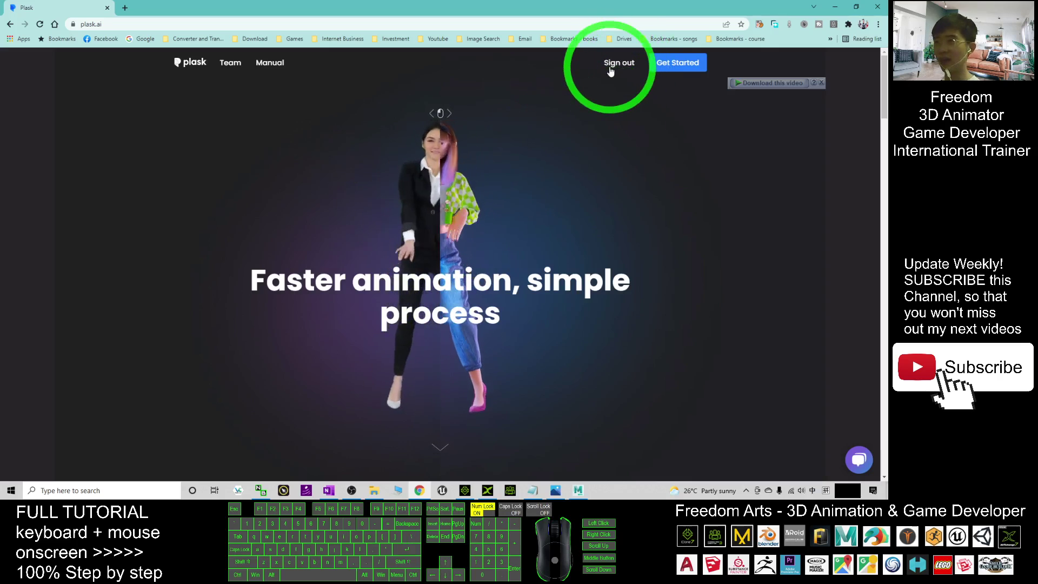
# Launch the Plask editor at app.plask.ai from the landing page's Get Started button.
pyautogui.click(679, 64)
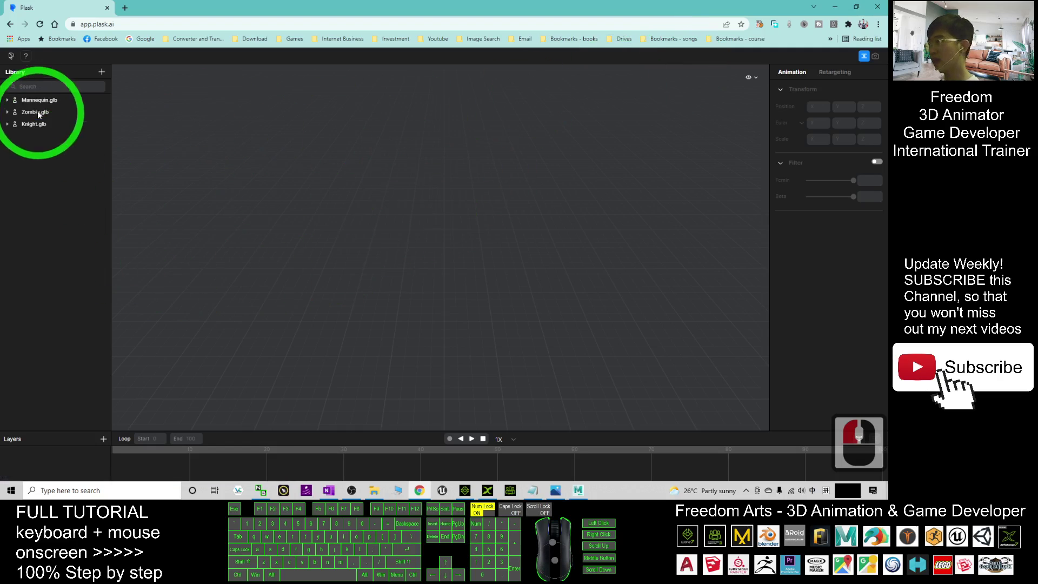
# Import sample video.mp4 from the desktop into the Plask Library, confirm, and maximize the browser.
pyautogui.moveTo(408, 6); pyautogui.dragTo(476, 56)
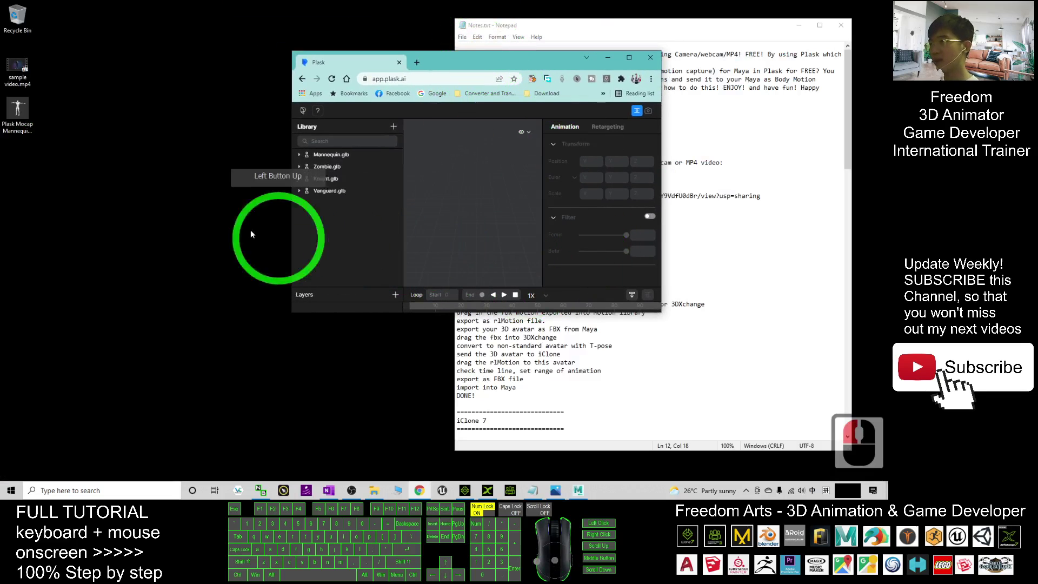
pyautogui.click(16, 60)
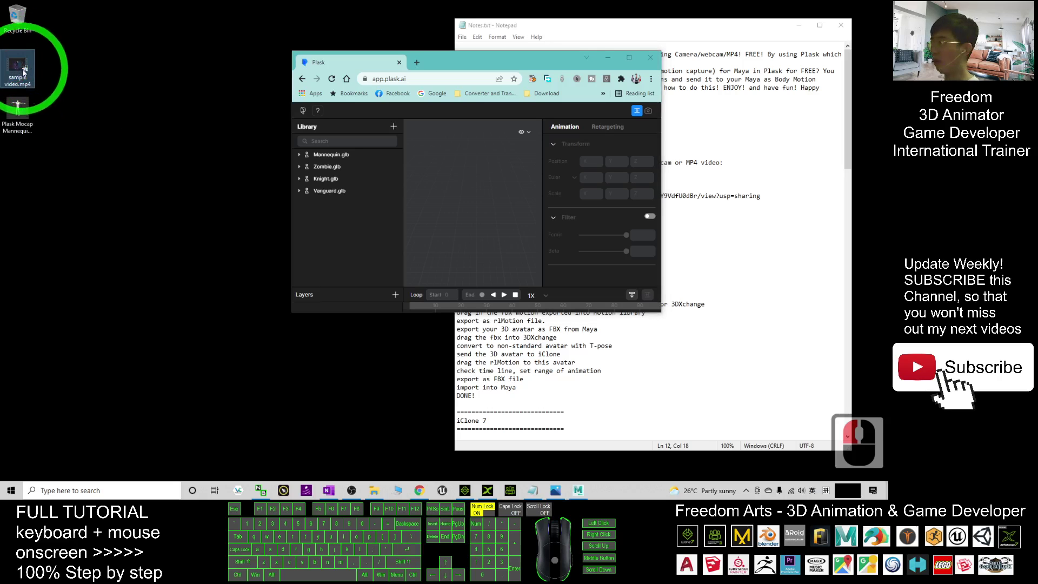
pyautogui.moveTo(20, 69); pyautogui.dragTo(320, 220)
pyautogui.click(518, 234)
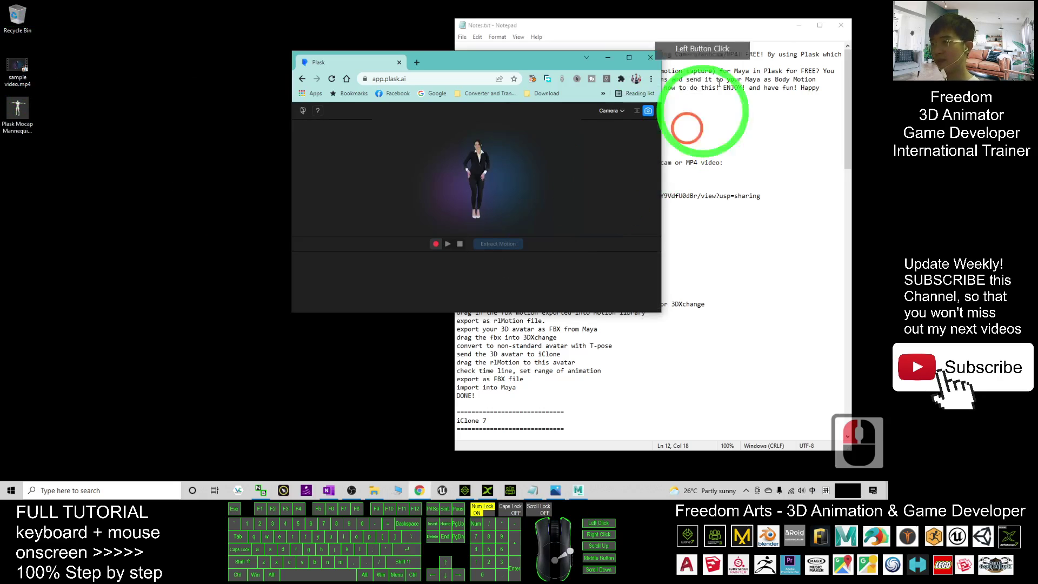
pyautogui.click(629, 57)
pyautogui.click(503, 233)
pyautogui.click(476, 265)
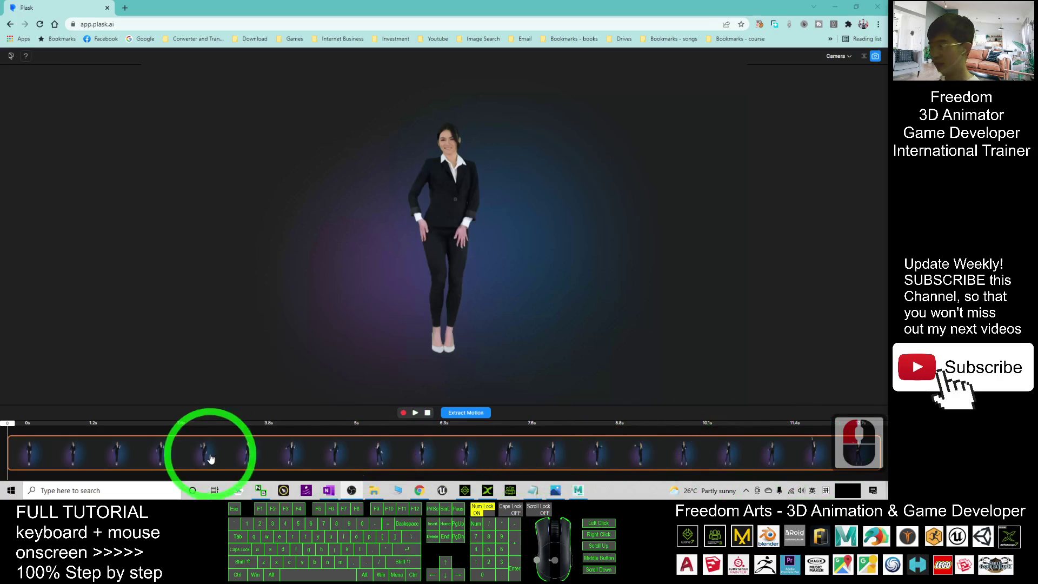
# Watch the dance, then narrow the extraction range to roughly 3.6–6.7 seconds.
pyautogui.click(414, 414)
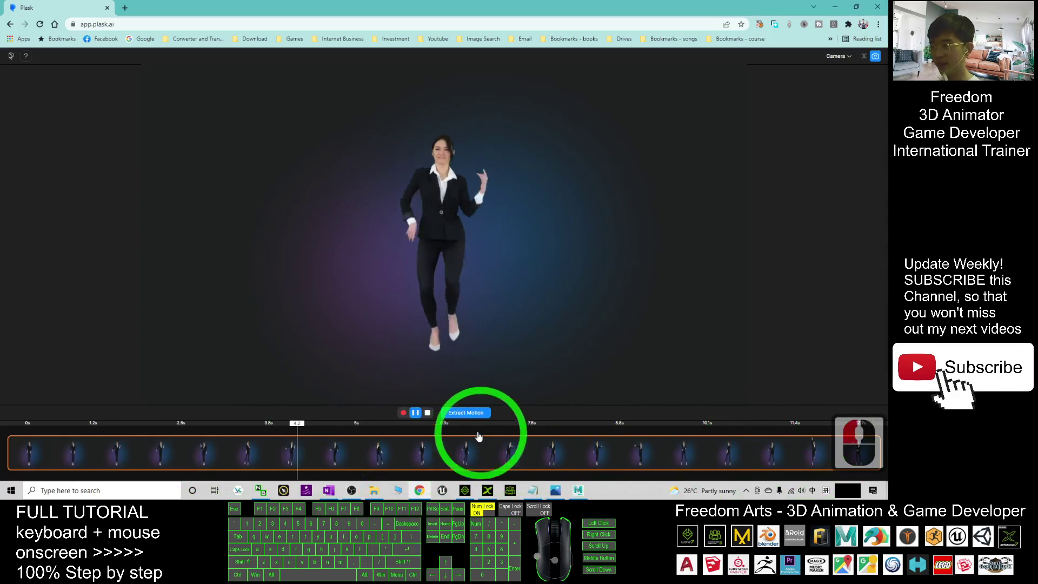
pyautogui.click(427, 412)
pyautogui.click(24, 458)
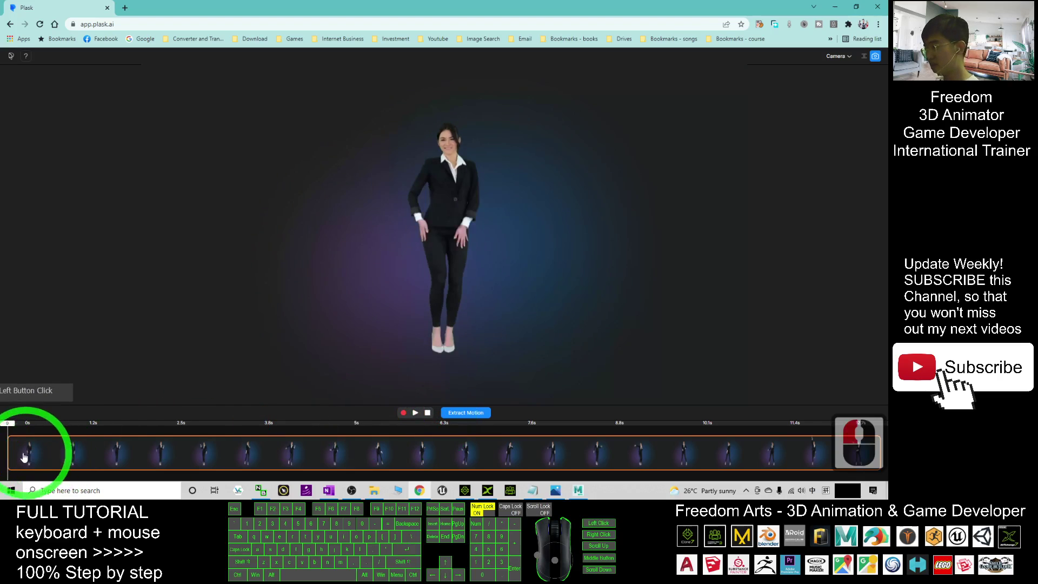
pyautogui.moveTo(11, 449); pyautogui.dragTo(332, 446)
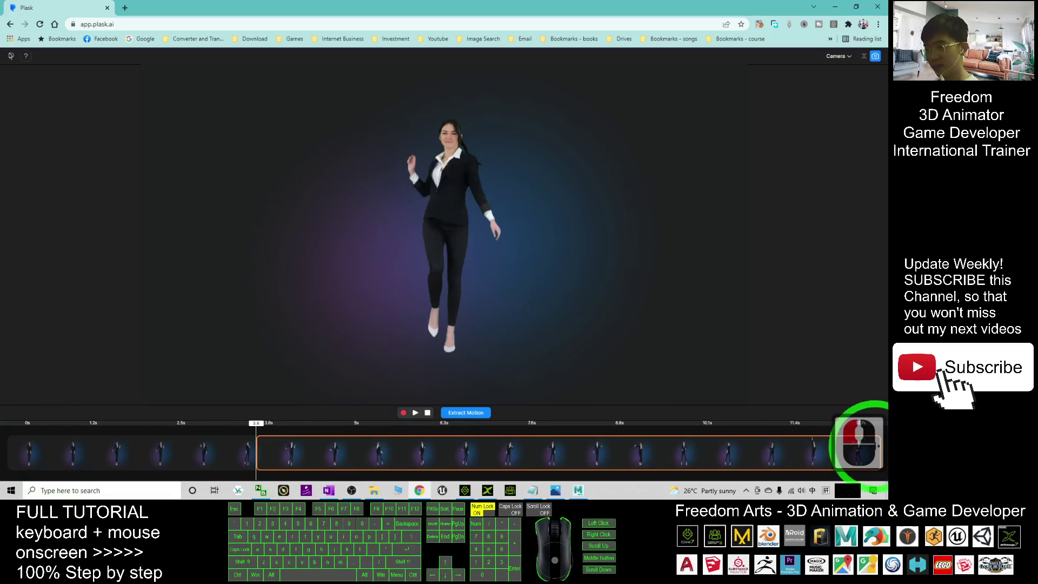
pyautogui.click(470, 448)
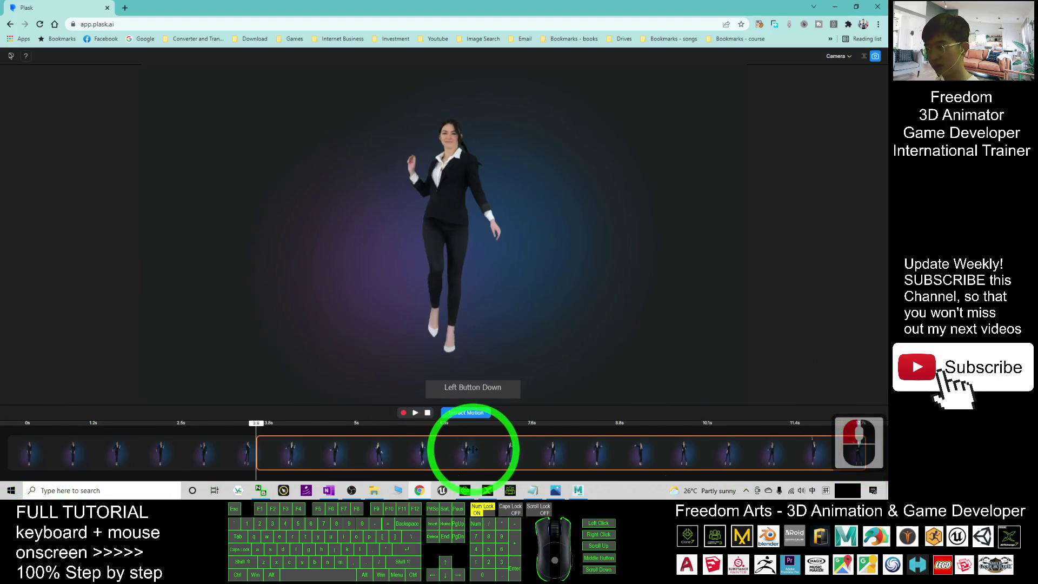
pyautogui.click(297, 426)
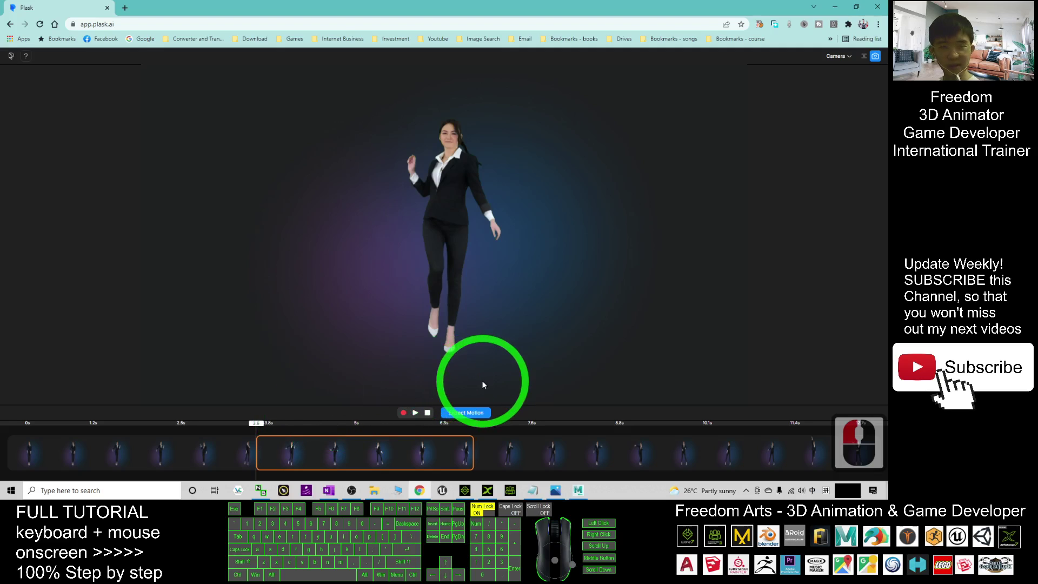
pyautogui.click(293, 456)
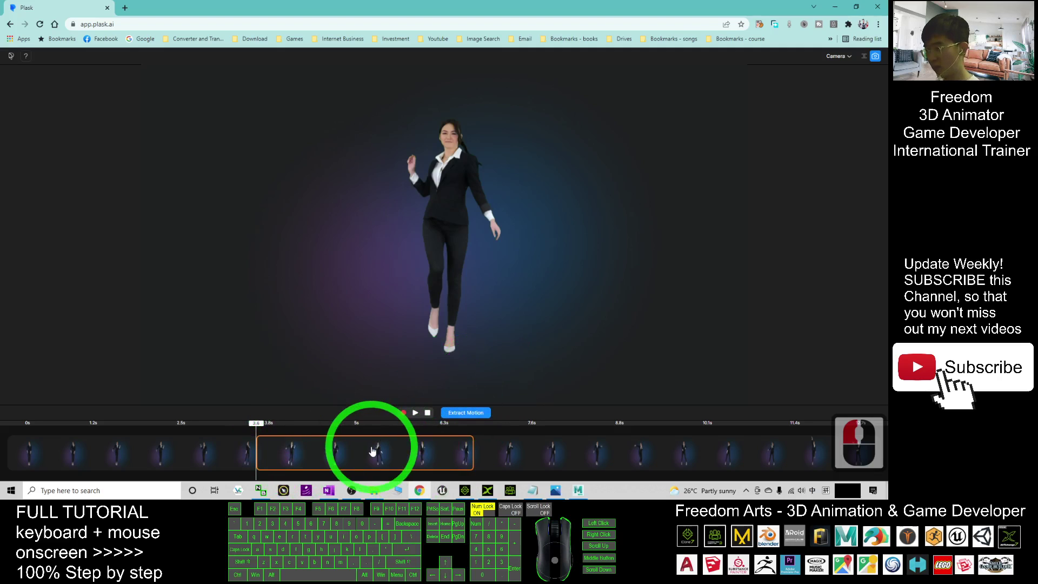
# Preview the selected section of the dance and start Extract Motion.
pyautogui.click(354, 423)
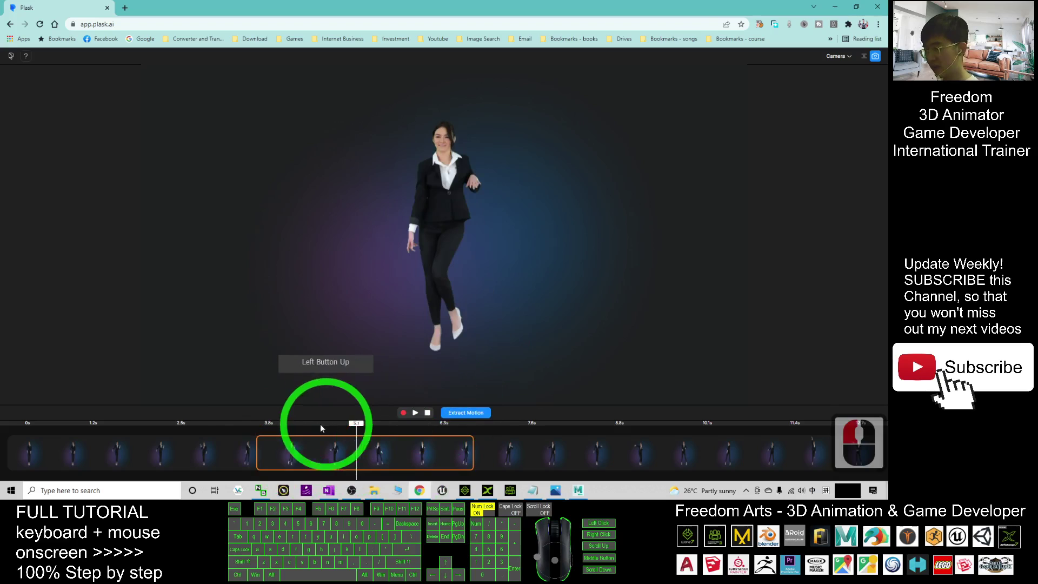
pyautogui.click(417, 413)
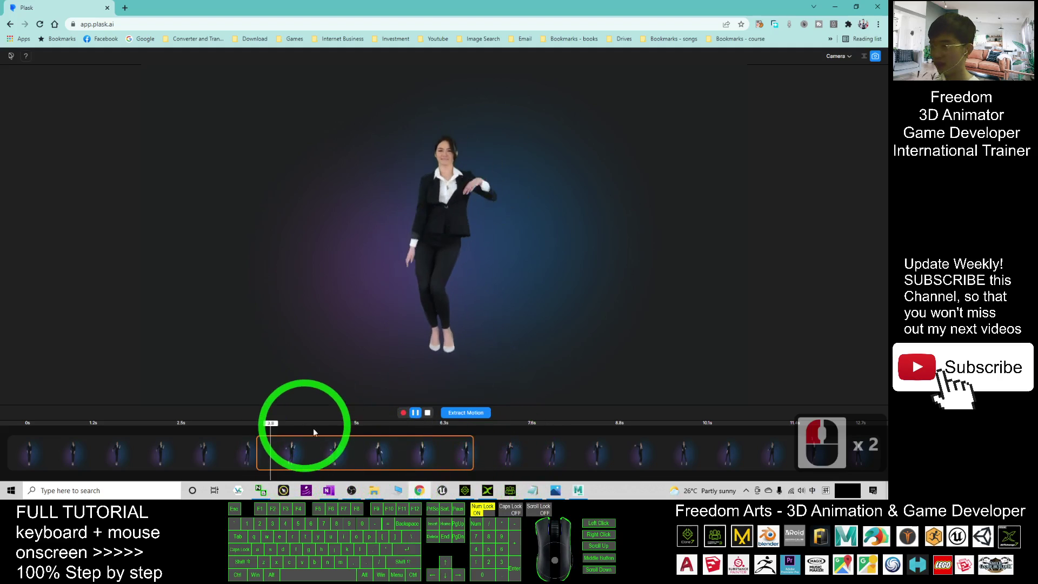
pyautogui.click(428, 413)
pyautogui.click(486, 418)
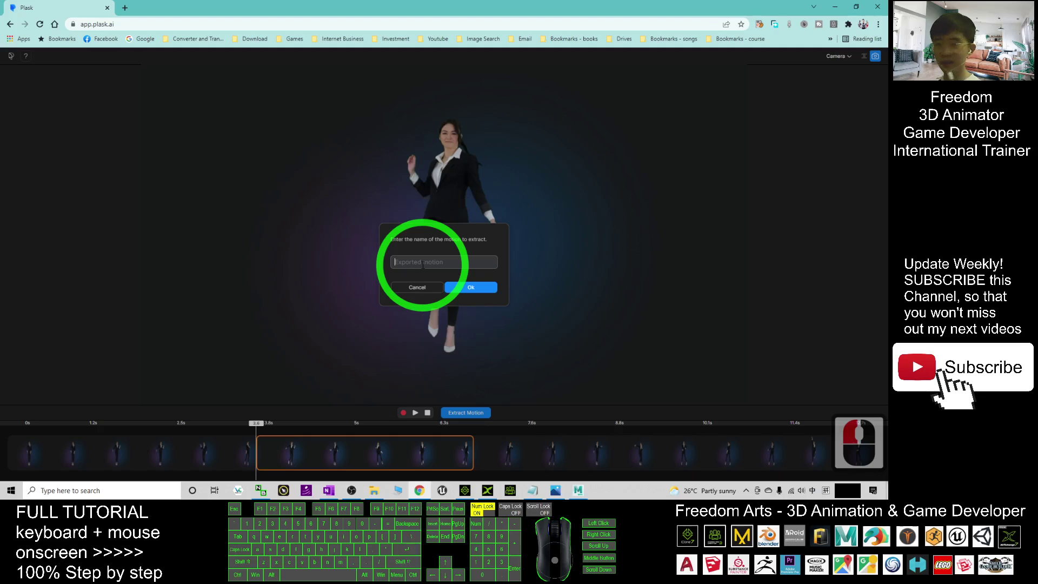
# Name the extracted motion dance01 in English input and let extraction complete.
pyautogui.write('dan')
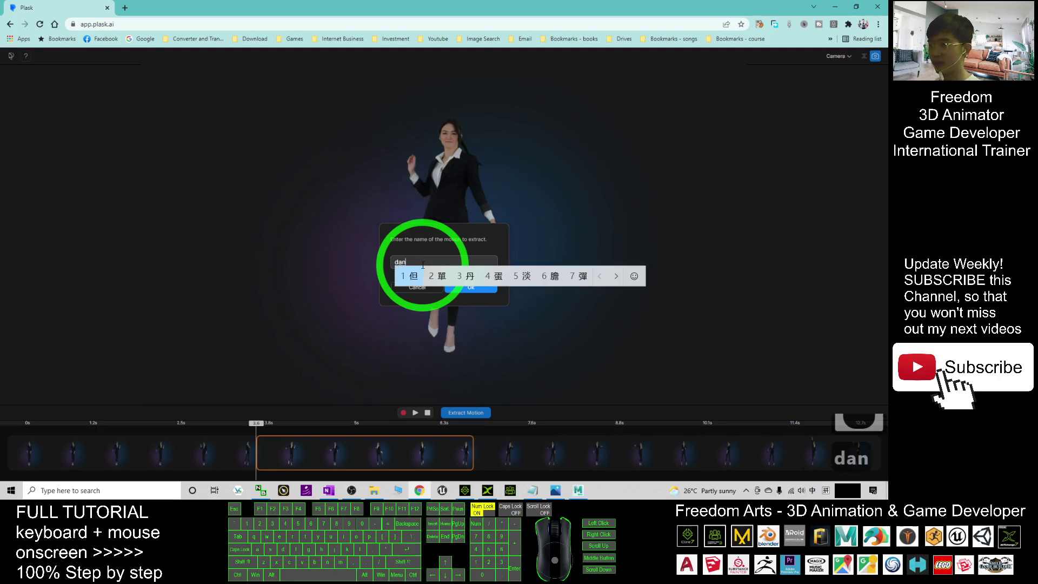
pyautogui.press('BackSpace')
pyautogui.press('BackSpace')
pyautogui.press('BackSpace')
pyautogui.hotkey('alt', 'shift')
pyautogui.write('dance')
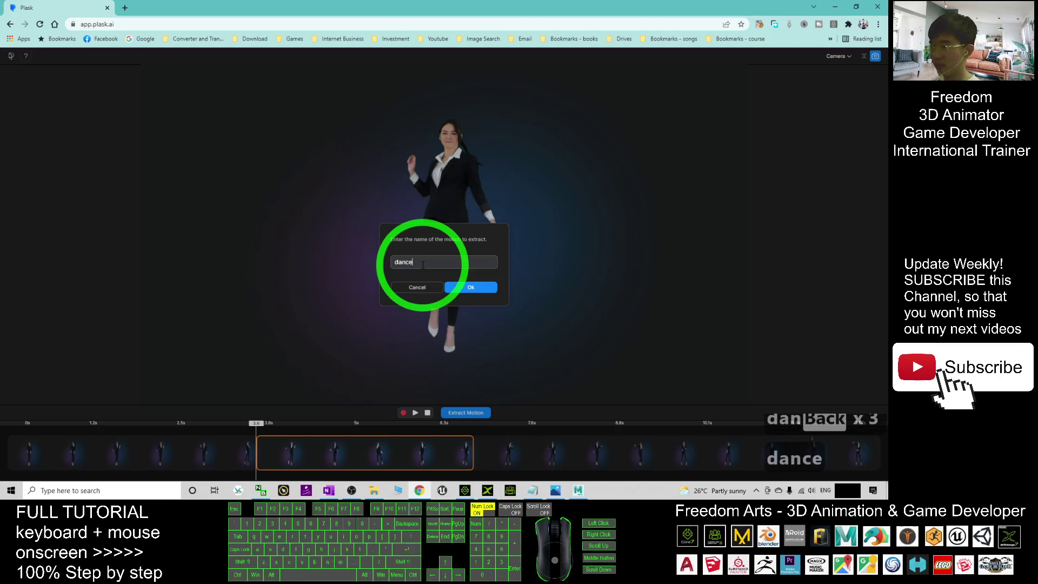
pyautogui.write('01')
pyautogui.click(458, 285)
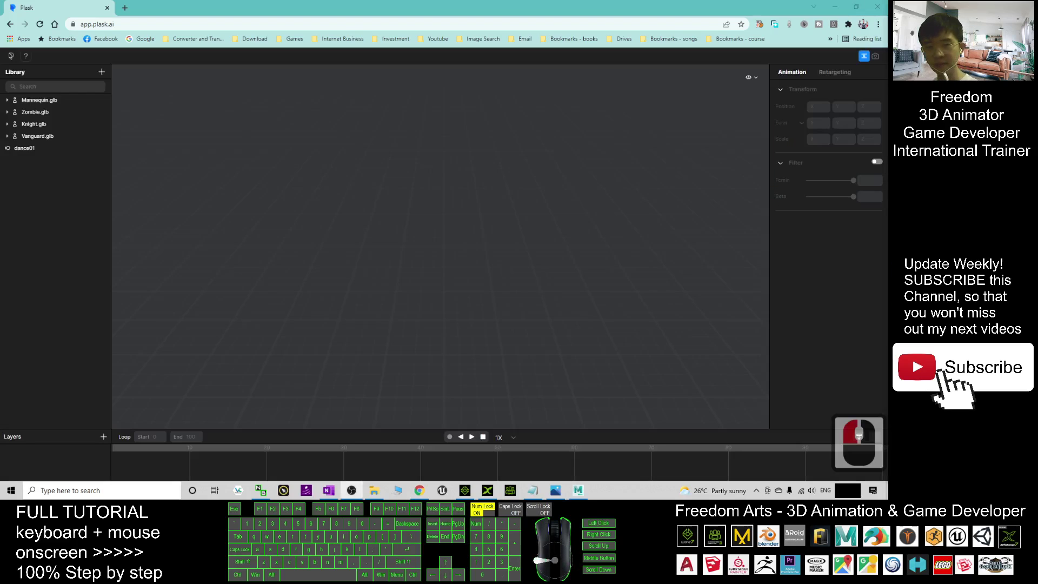
pyautogui.click(317, 220)
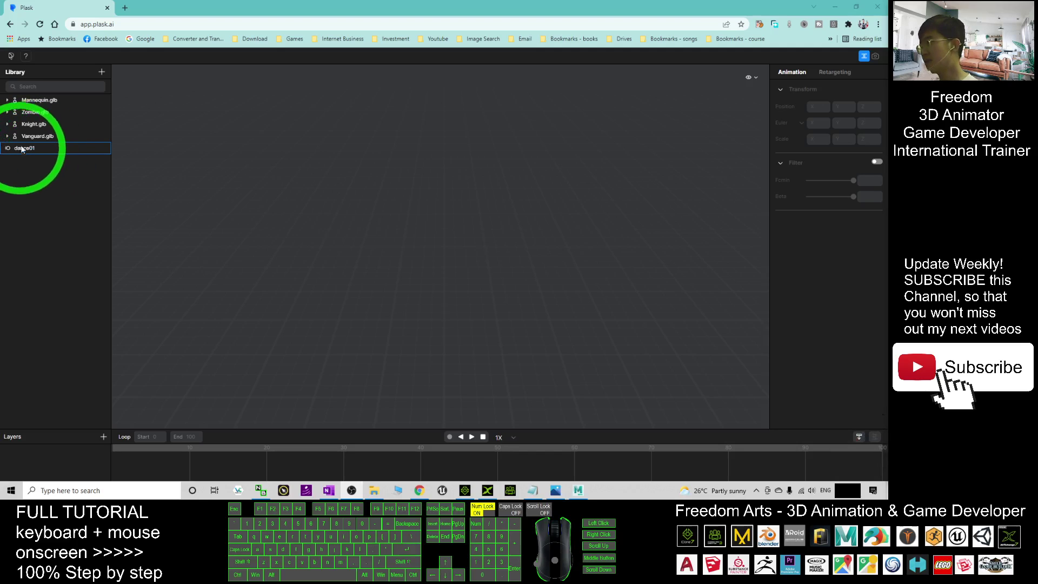
# Apply dance01 to Mannequin.glb, zoom in, and play the dance once before stopping.
pyautogui.moveTo(21, 148); pyautogui.dragTo(53, 102)
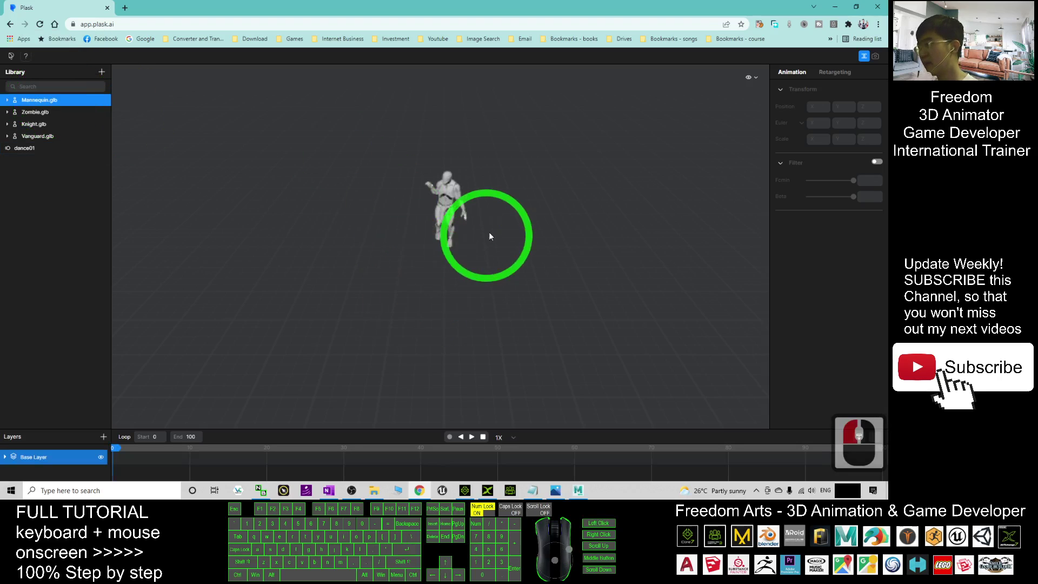
pyautogui.scroll(6, 490, 232)
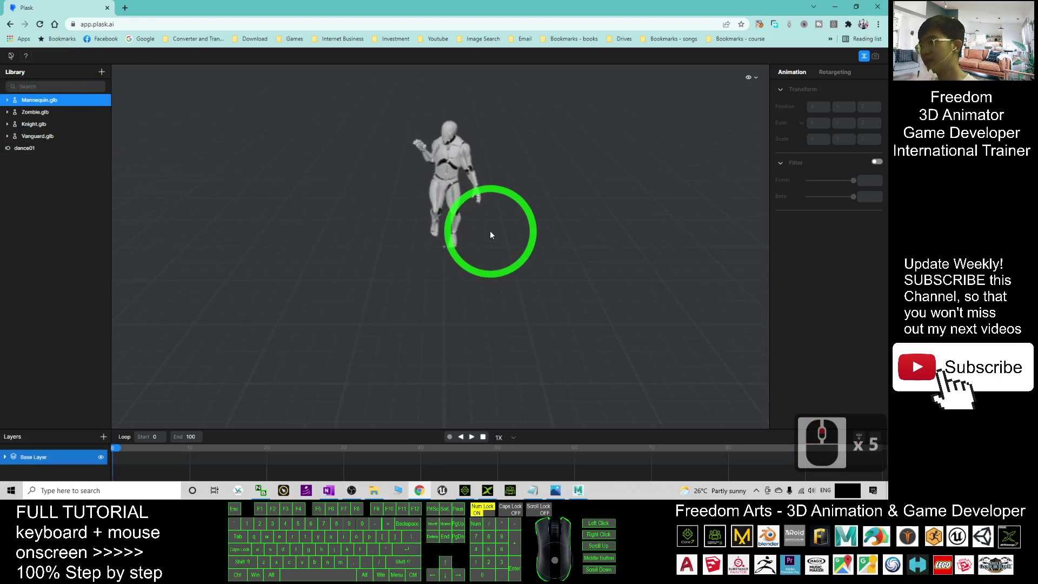
pyautogui.click(472, 437)
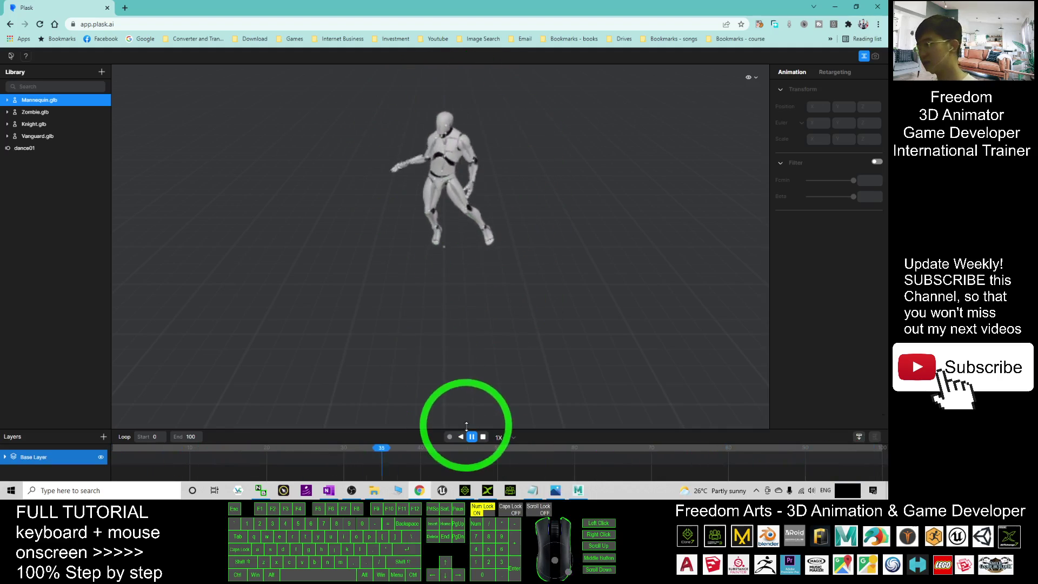
pyautogui.click(483, 437)
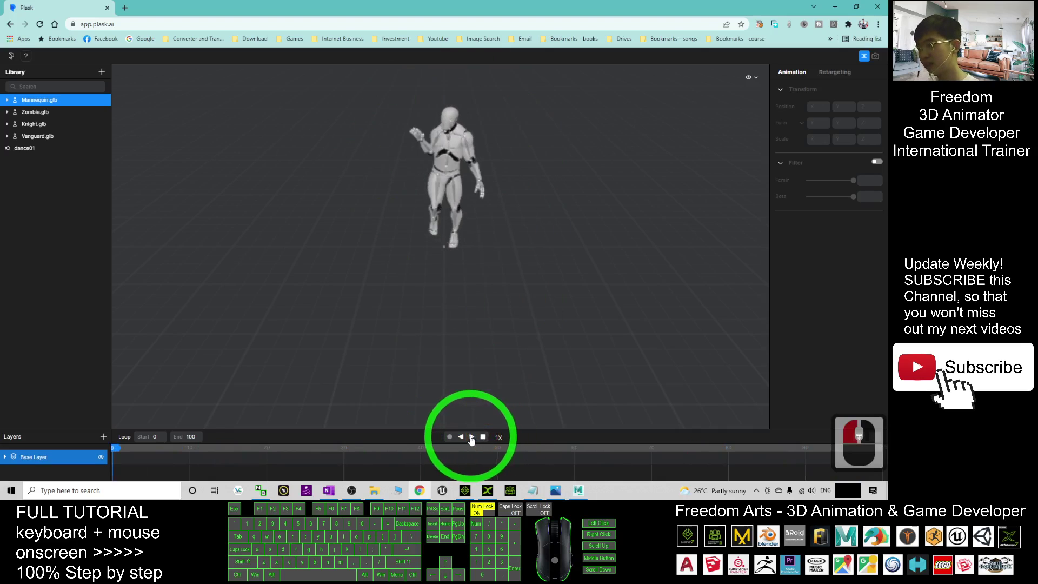
# Export Mannequin.glb with Motion dance01 in fbx format.
pyautogui.rightClick(37, 103)
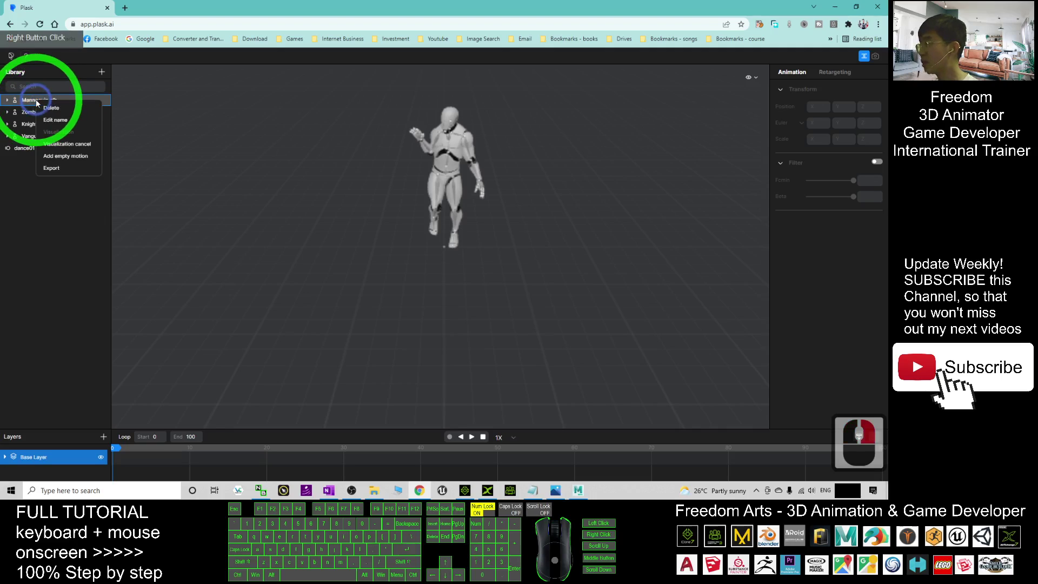
pyautogui.click(52, 169)
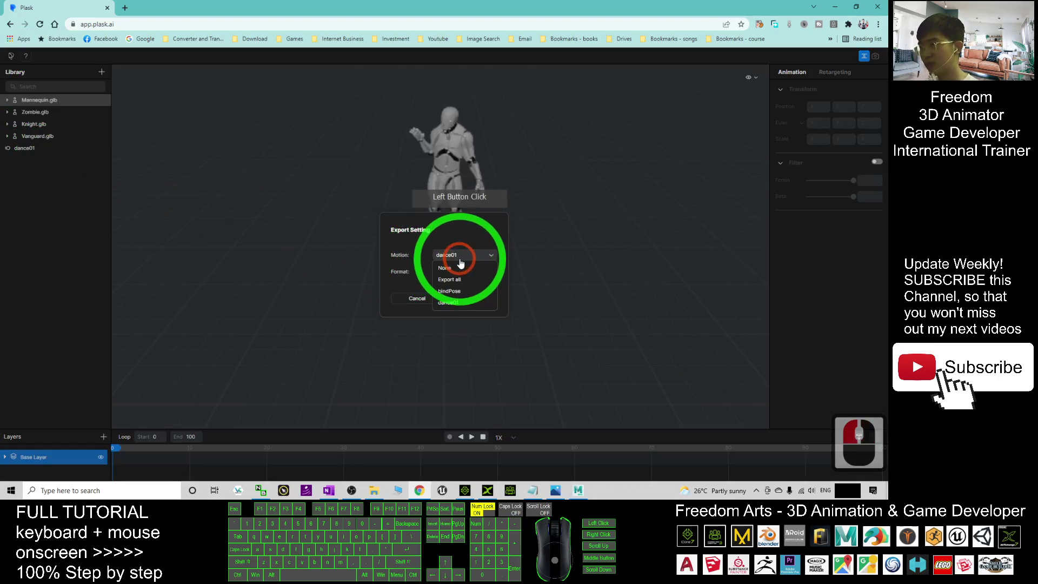
pyautogui.click(460, 260)
pyautogui.click(461, 261)
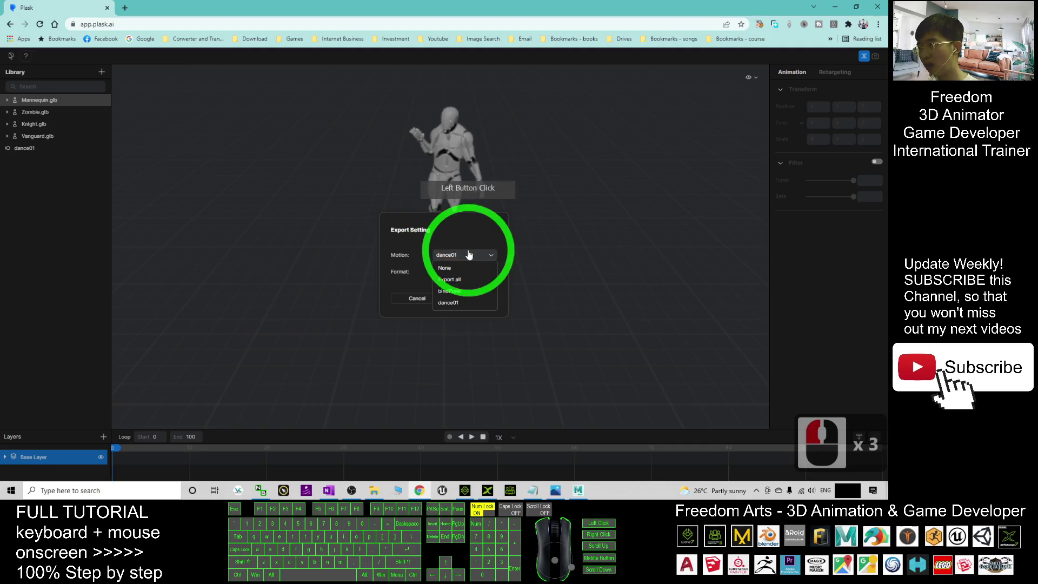
pyautogui.click(459, 260)
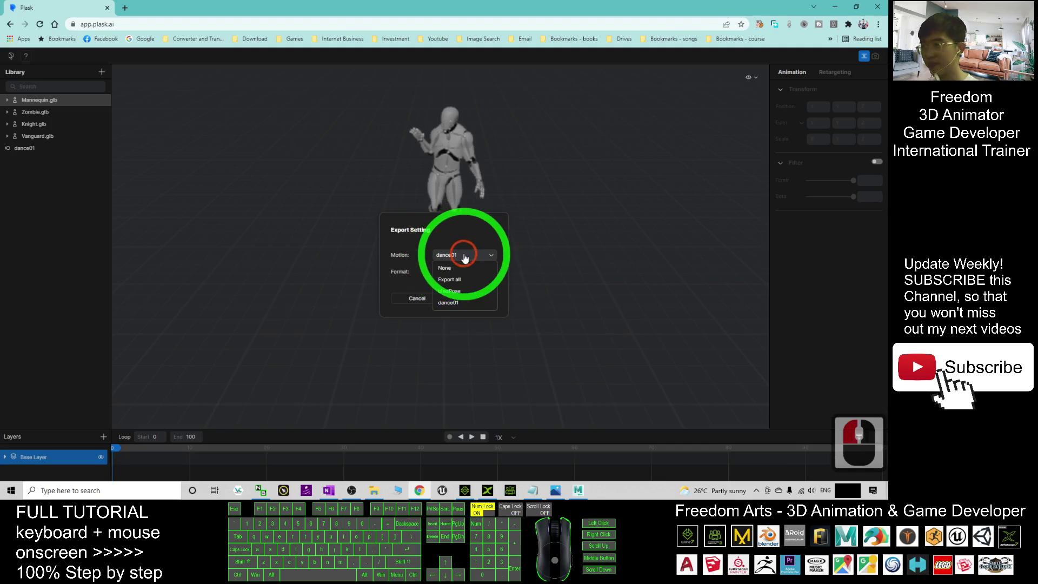
pyautogui.click(449, 259)
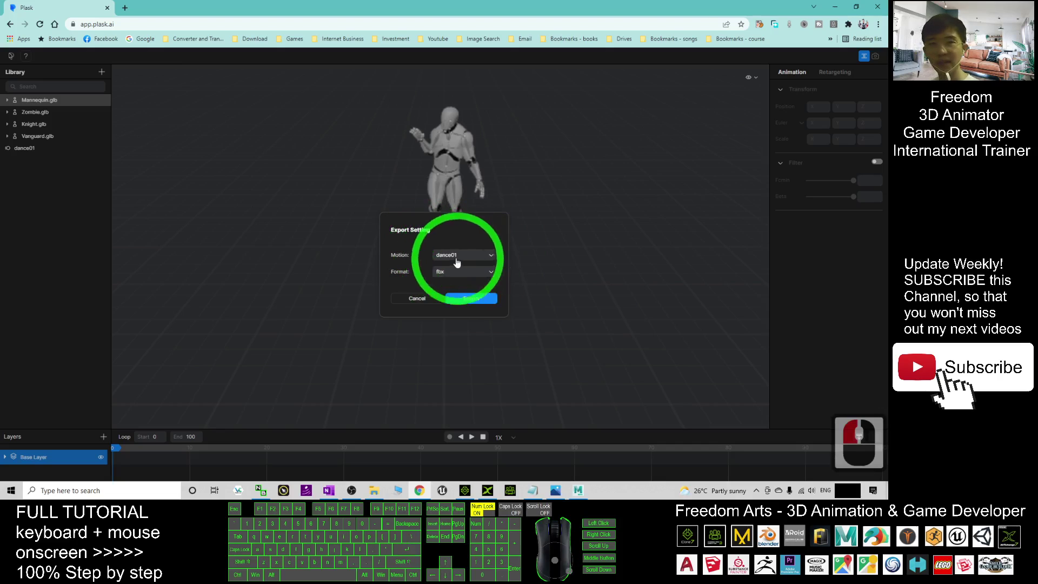
pyautogui.click(475, 301)
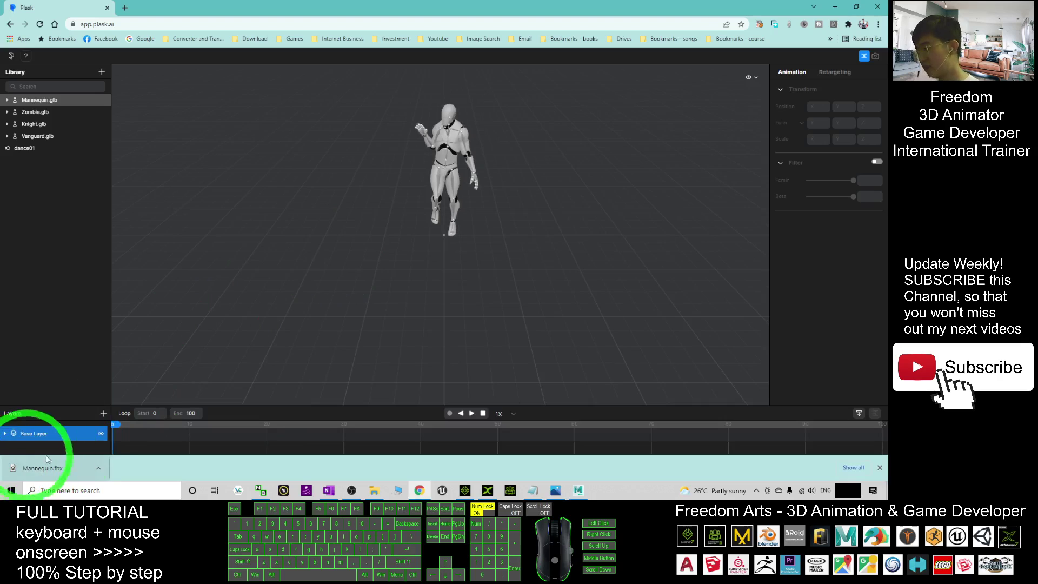
# Show the downloaded Mannequin.fbx in its Downloads folder.
pyautogui.click(98, 469)
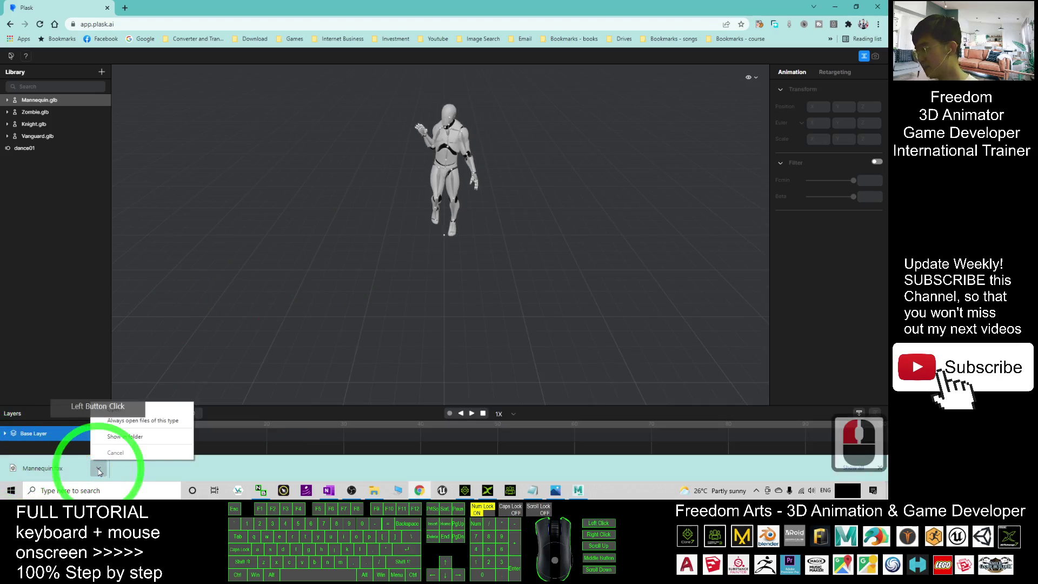
pyautogui.click(140, 430)
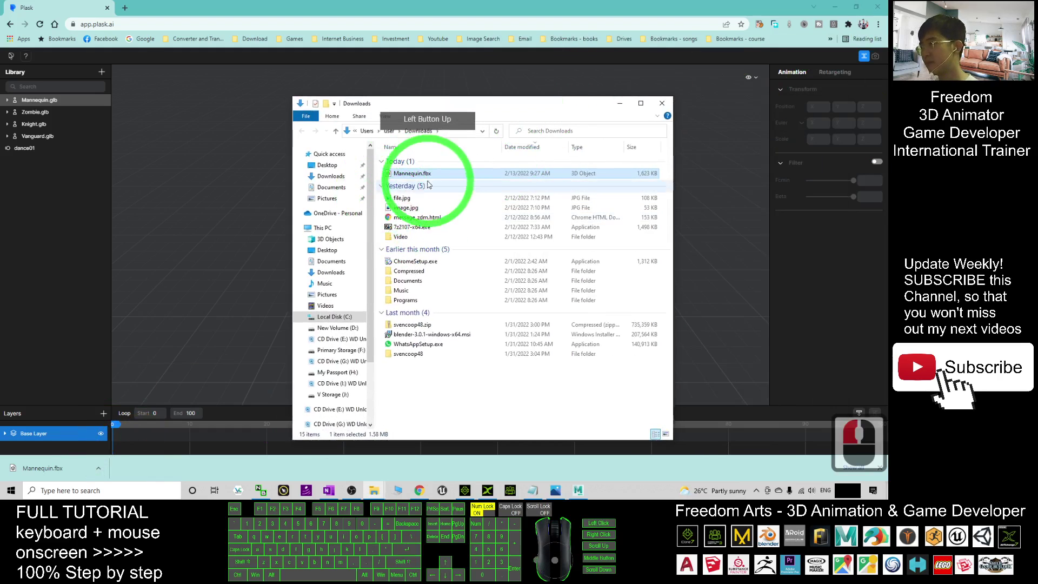
pyautogui.click(662, 102)
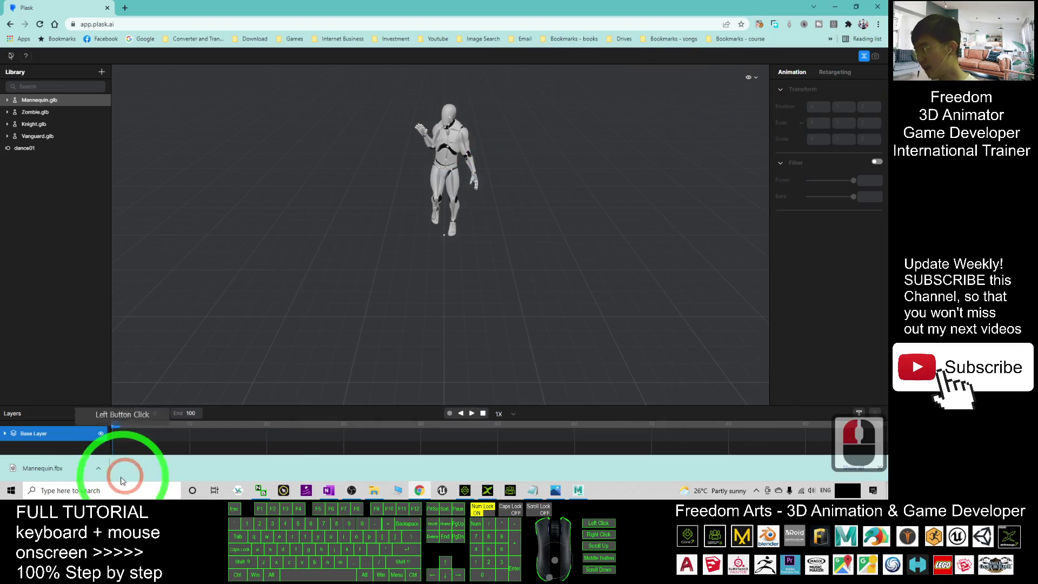
pyautogui.click(99, 469)
pyautogui.click(107, 430)
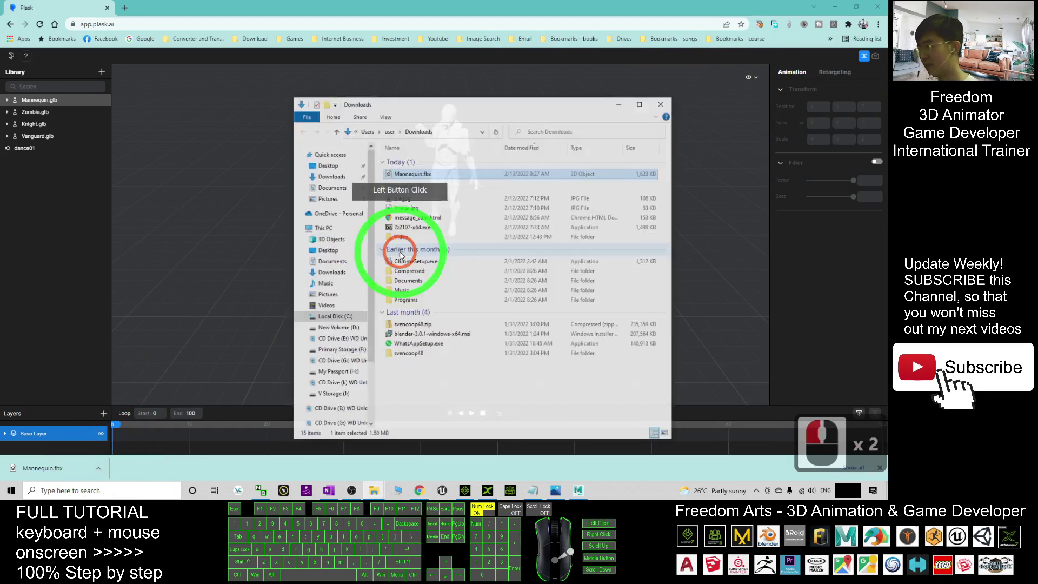
pyautogui.moveTo(459, 104); pyautogui.dragTo(541, 92)
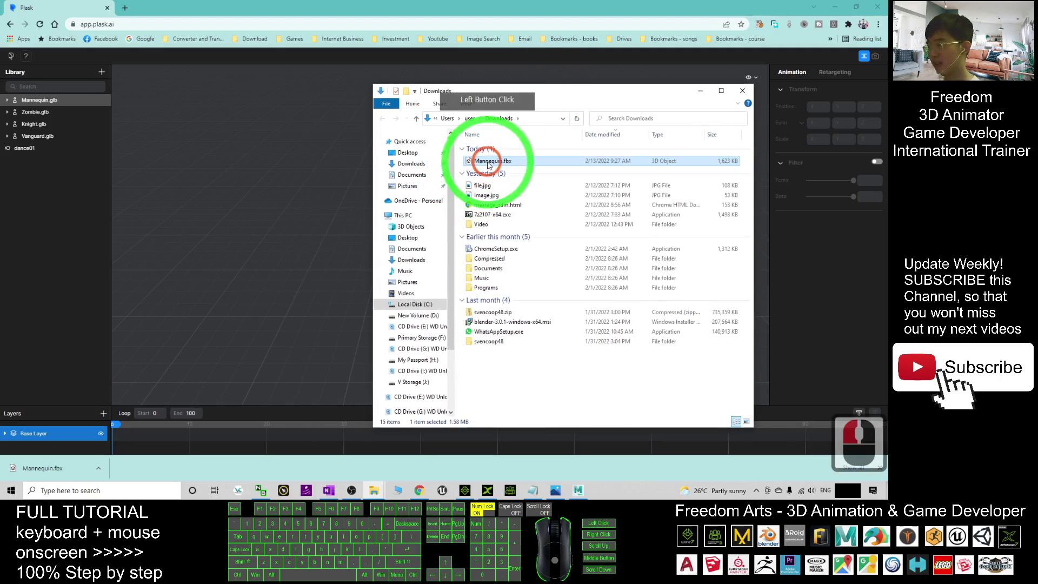
# Rename Mannequin.fbx to dance01.fbx and cut it for moving.
pyautogui.click(488, 163)
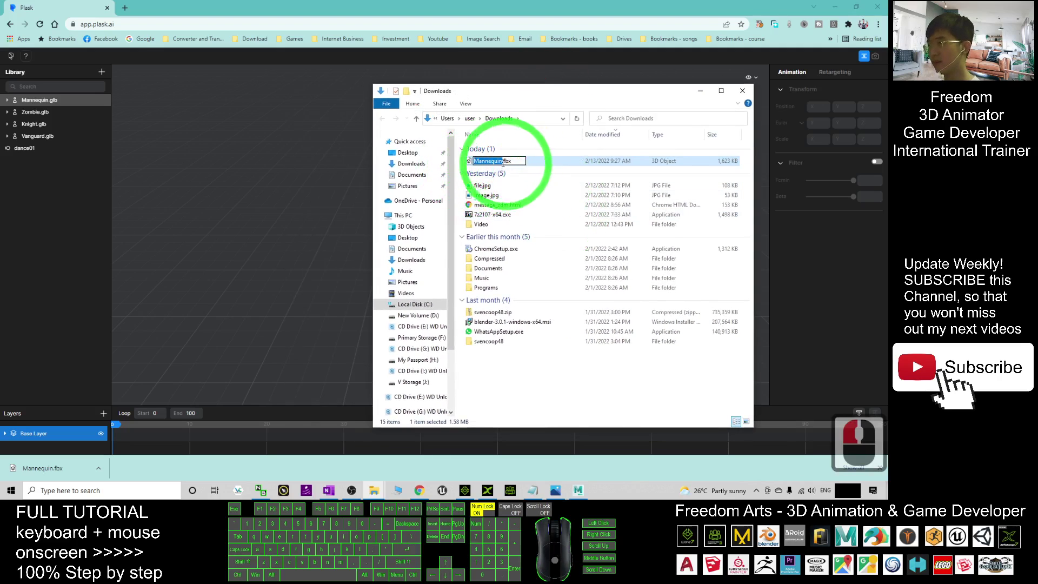
pyautogui.click(489, 160)
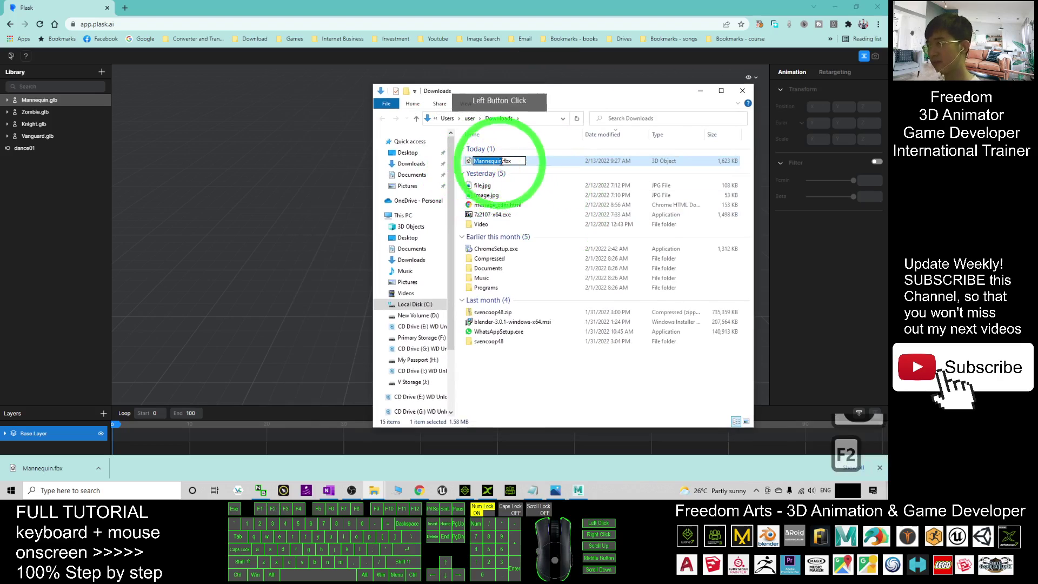
pyautogui.press('F2')
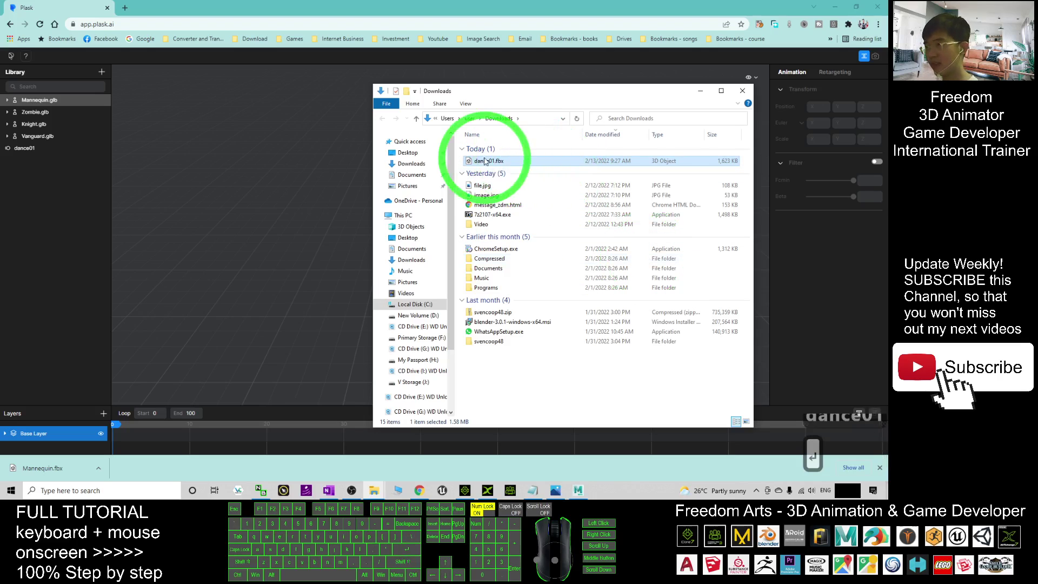
pyautogui.rightClick(476, 161)
pyautogui.click(500, 279)
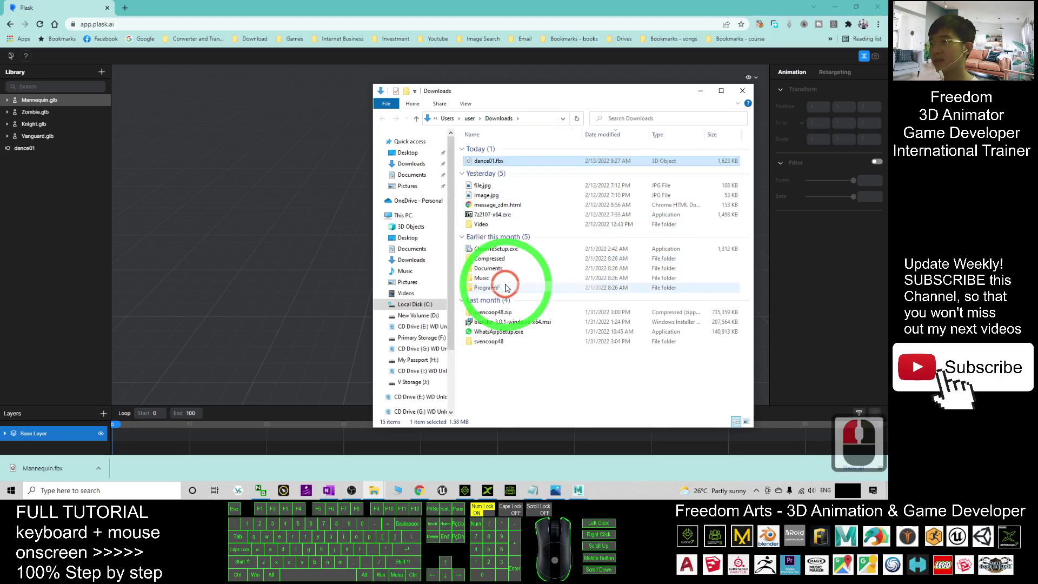
# Minimize the browser and select the desktop as the paste destination.
pyautogui.click(798, 40)
pyautogui.click(835, 7)
pyautogui.click(143, 235)
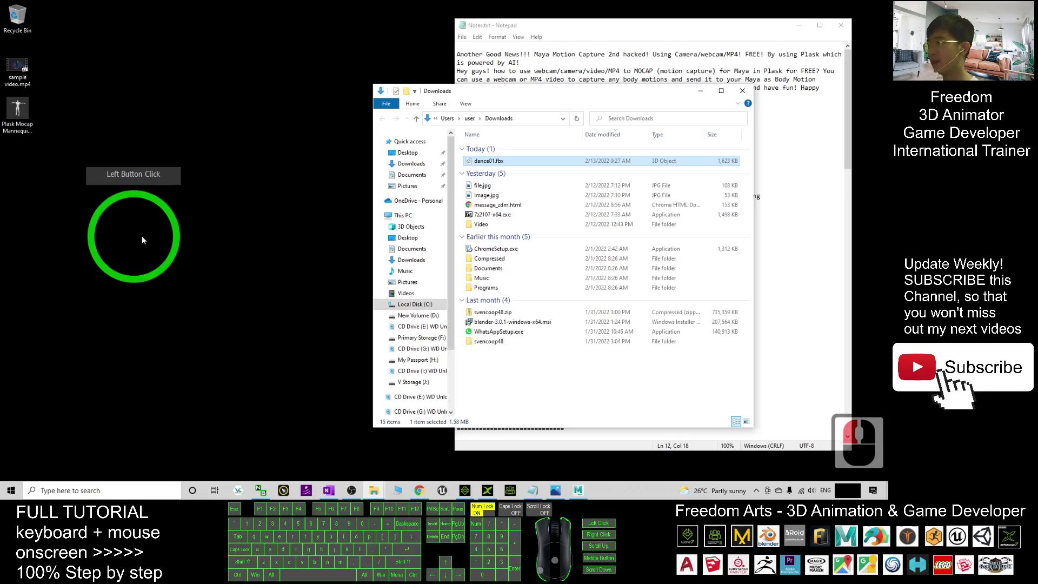
# Paste dance01.fbx onto the desktop and close the Downloads folder.
pyautogui.hotkey('ctrl', 'v')
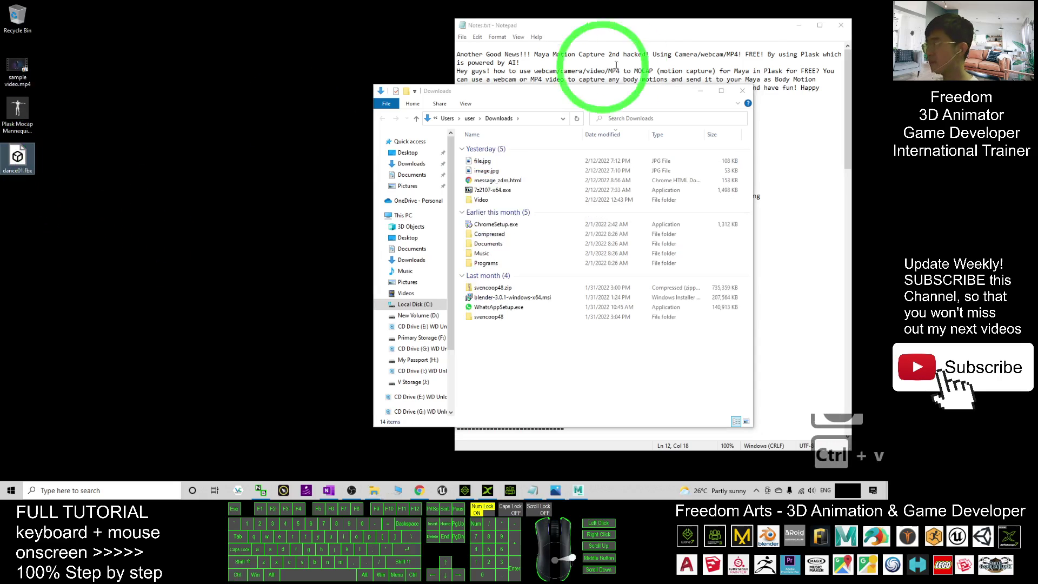
pyautogui.click(743, 91)
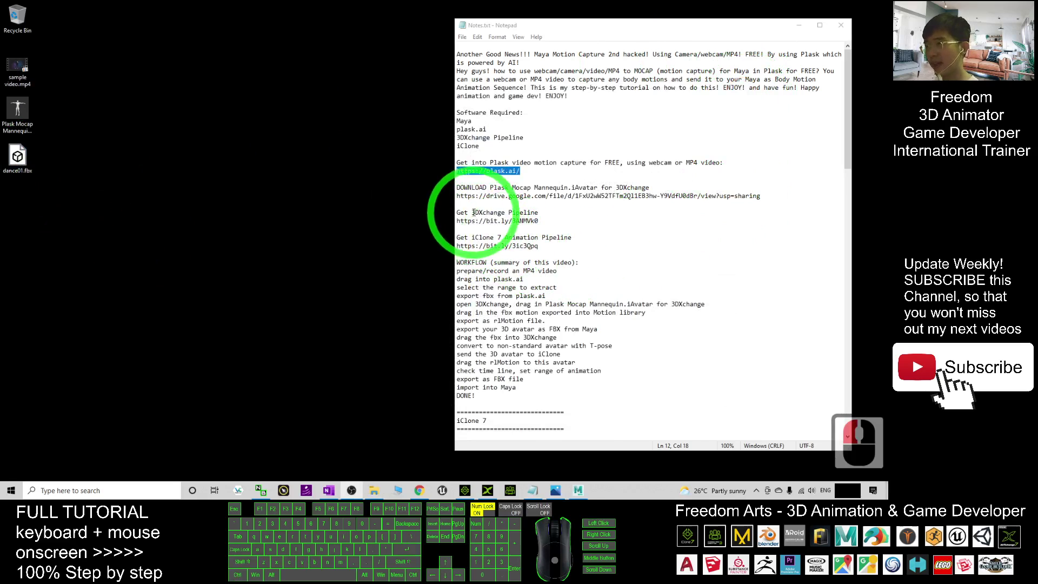
pyautogui.moveTo(472, 212); pyautogui.dragTo(535, 221)
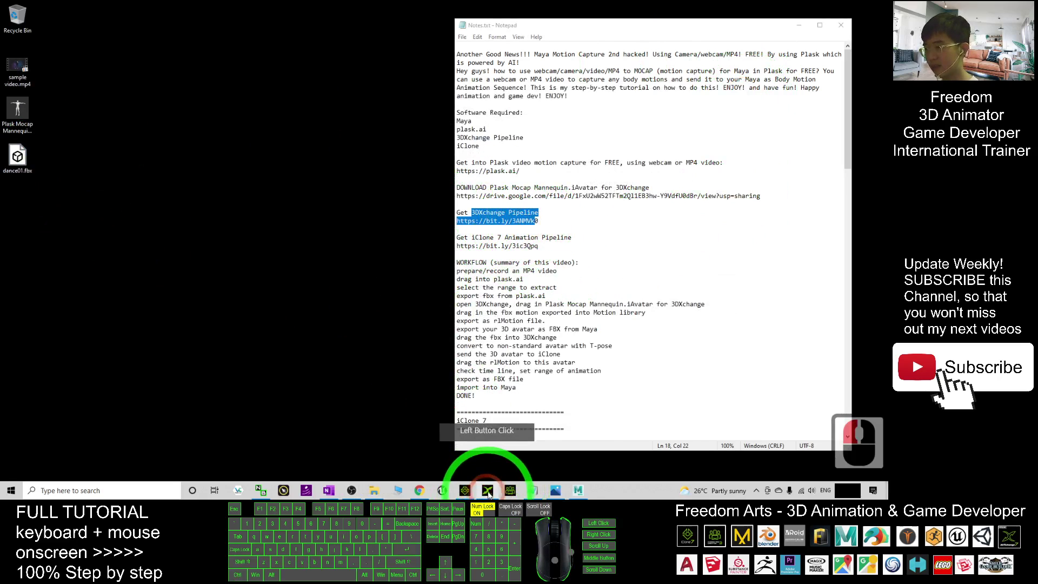
# Select the Plask Mocap Mannequin Google Drive link line in Notepad.
pyautogui.click(489, 493)
pyautogui.click(488, 493)
pyautogui.click(516, 229)
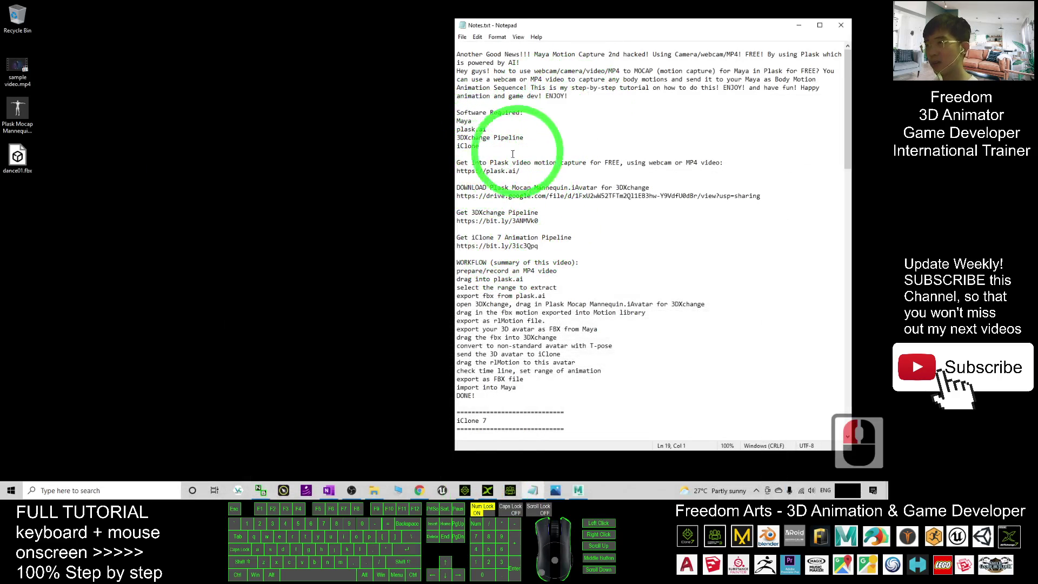
pyautogui.moveTo(493, 186); pyautogui.dragTo(648, 188)
pyautogui.moveTo(458, 196); pyautogui.dragTo(765, 199)
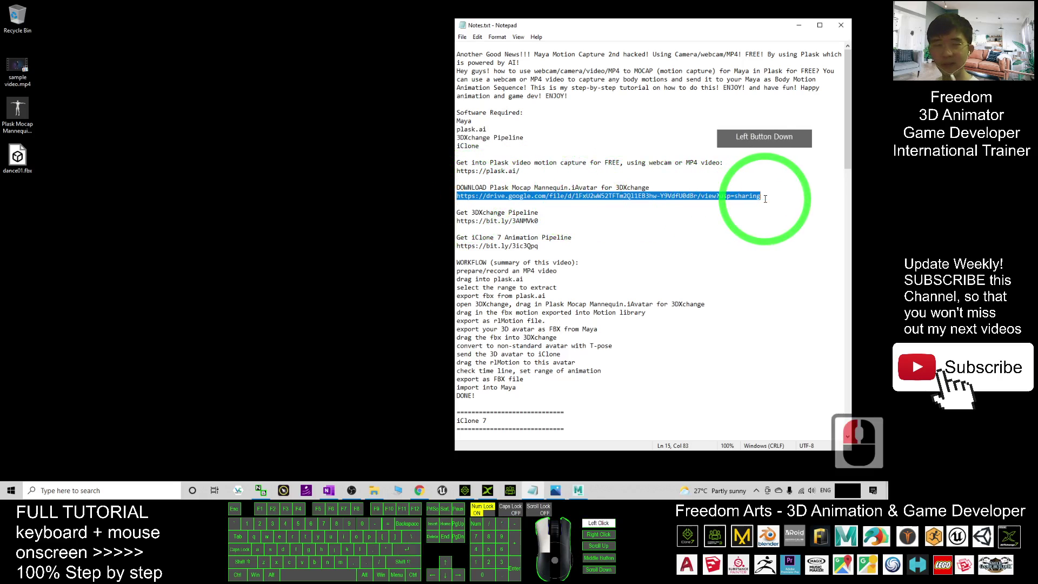